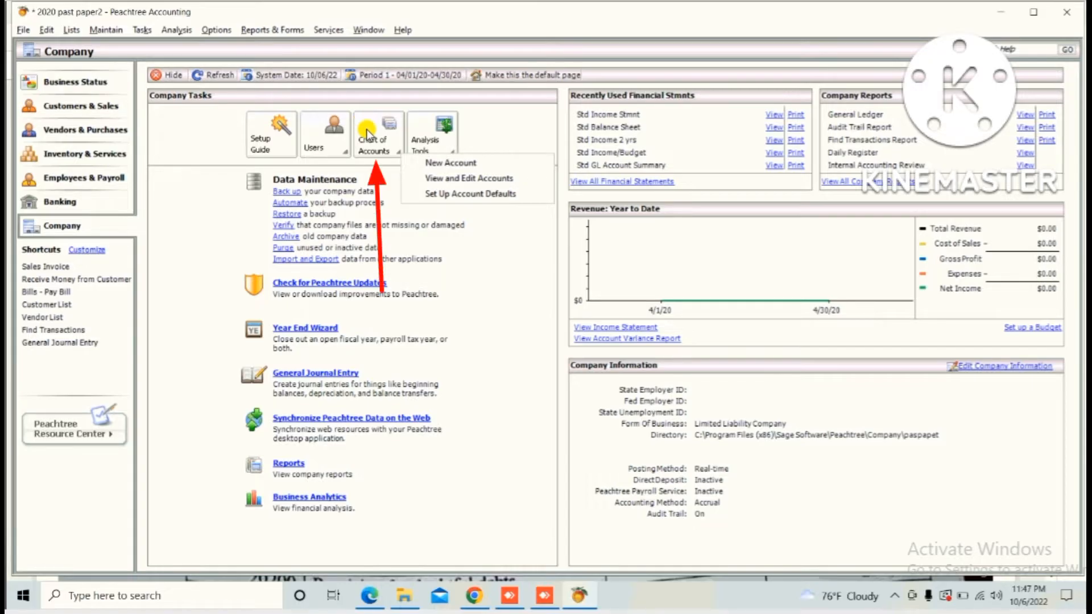
Dismiss the new-account form and start Maintain > Chart of Accounts
{"action": "left_click", "coordinate": [450, 163]}
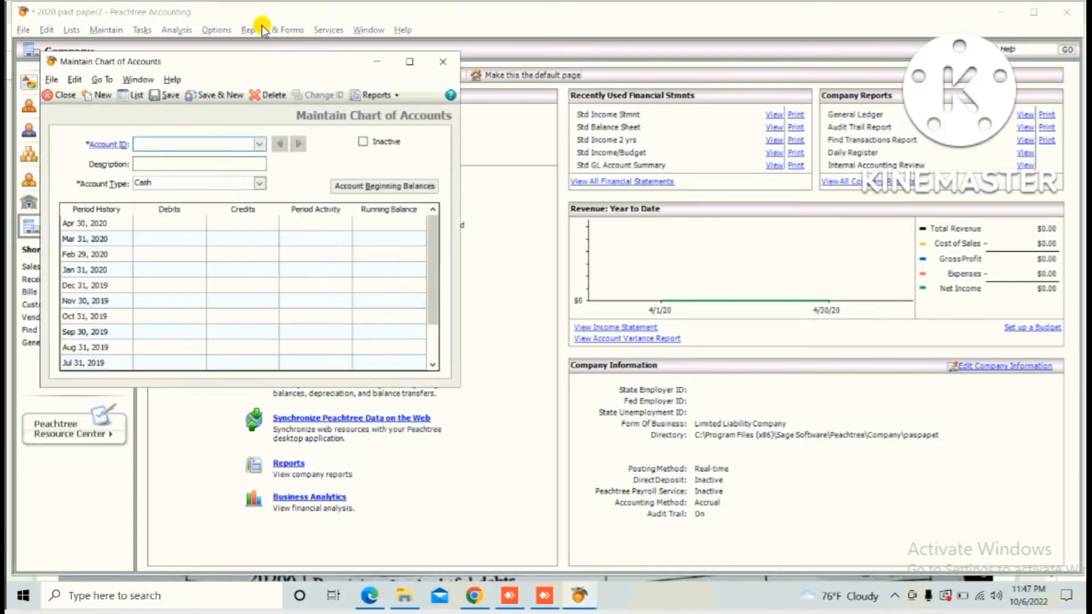
{"action": "left_click", "coordinate": [443, 62]}
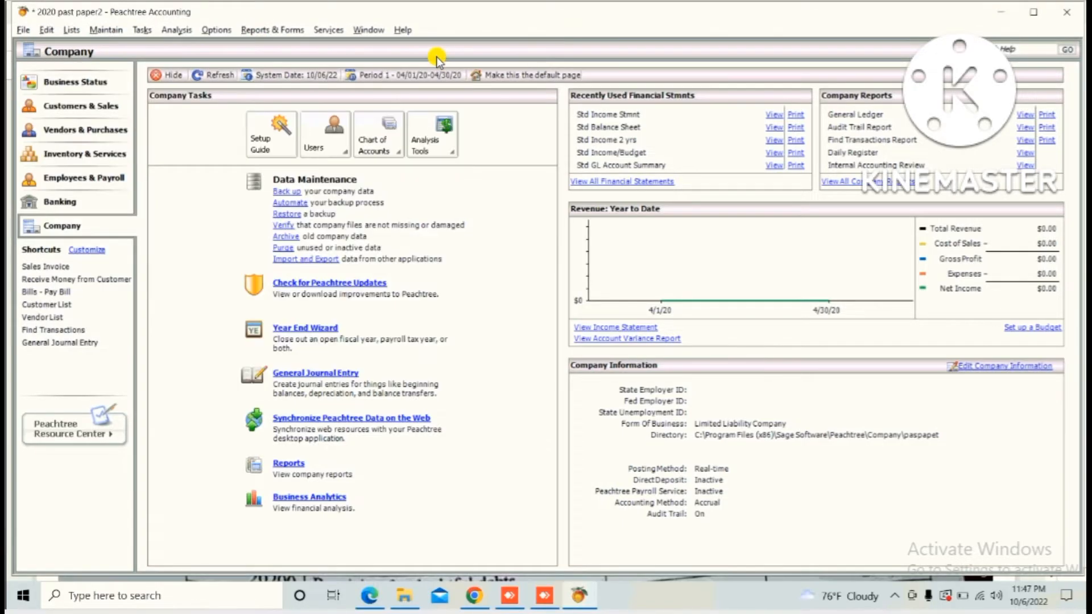
{"action": "left_click", "coordinate": [102, 33]}
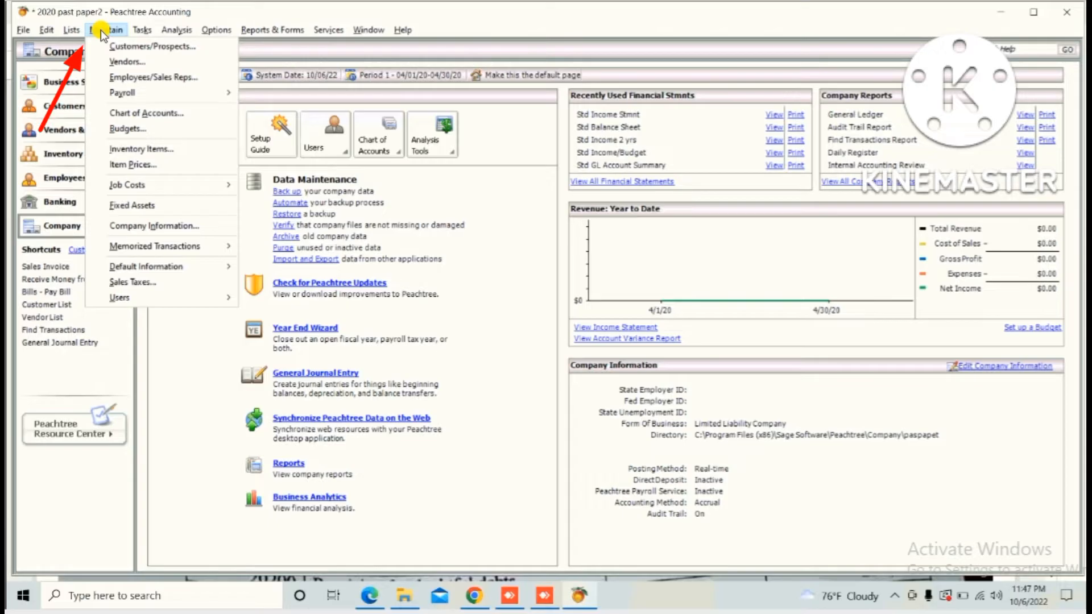
{"action": "left_click", "coordinate": [145, 114]}
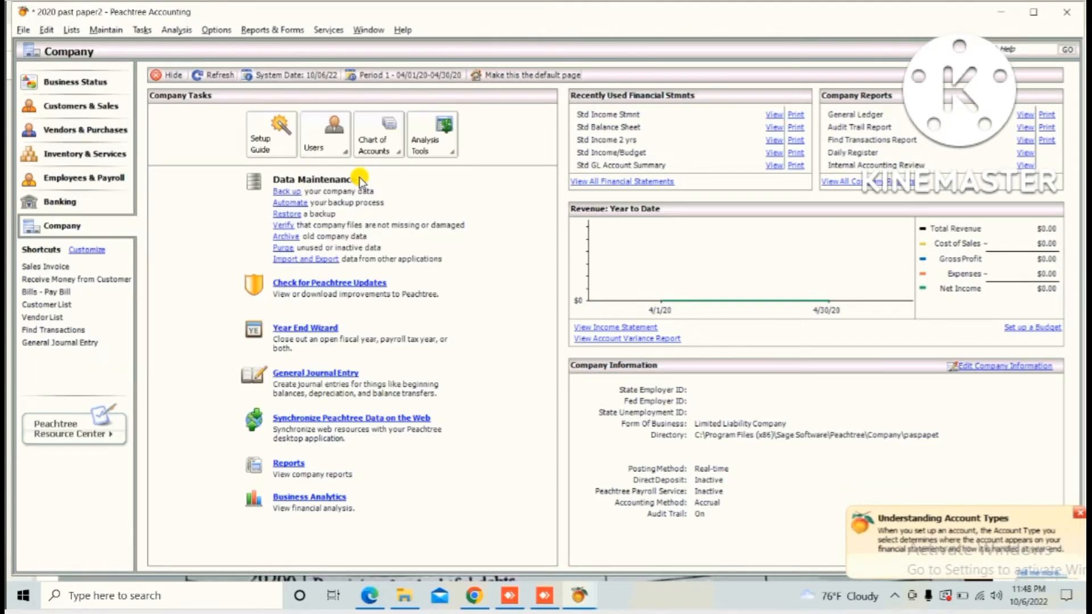
Switch to the exam paper PDF showing the 1 January 2020 opening balances
{"action": "key", "text": "alt+Tab"}
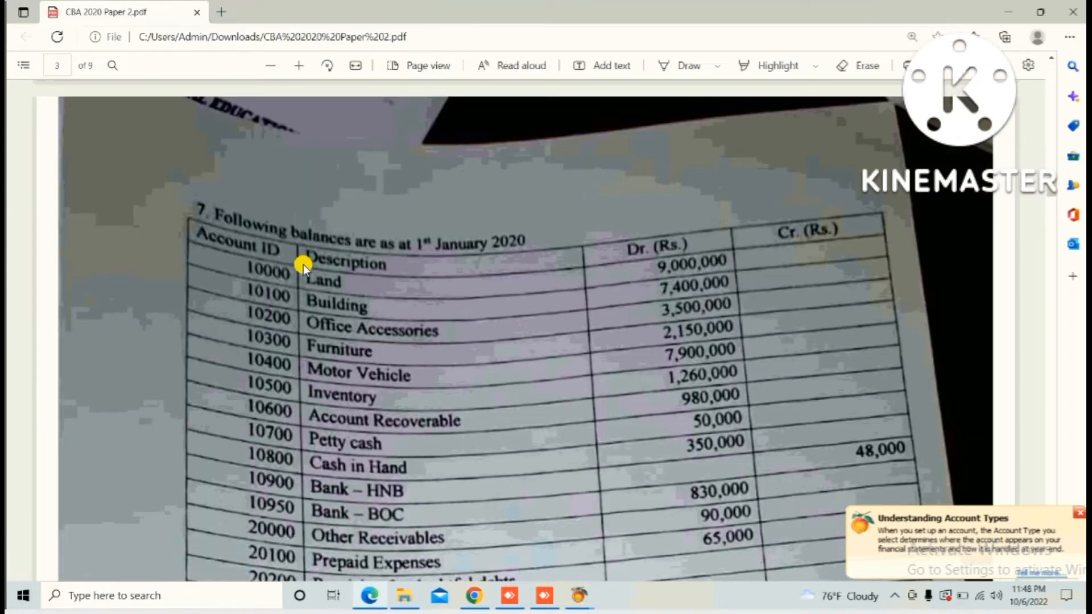
{"action": "scroll", "coordinate": [303, 265], "scroll_direction": "down", "scroll_amount": 1}
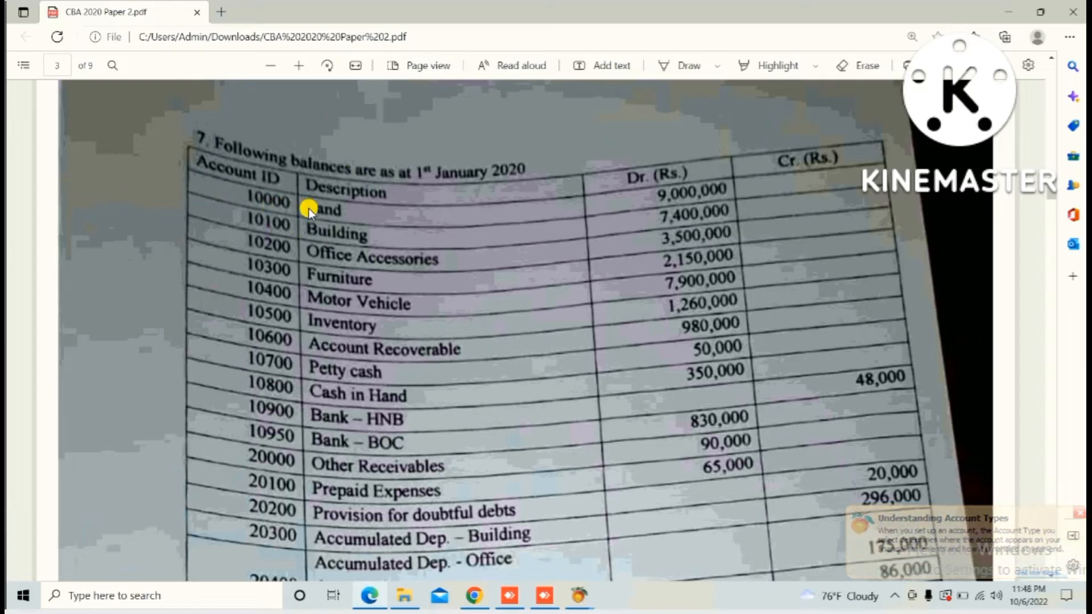
Create account 10000 Land with type Fixed Assets and save it with Save & New
{"action": "key", "text": "alt+Tab"}
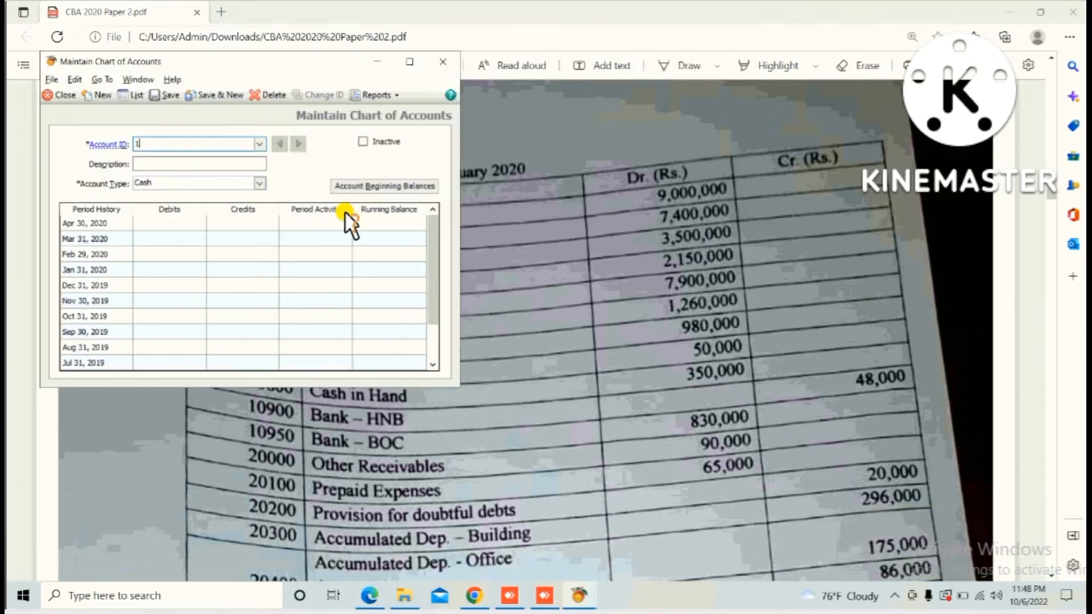
{"action": "type", "text": "10000"}
{"action": "key", "text": "Tab"}
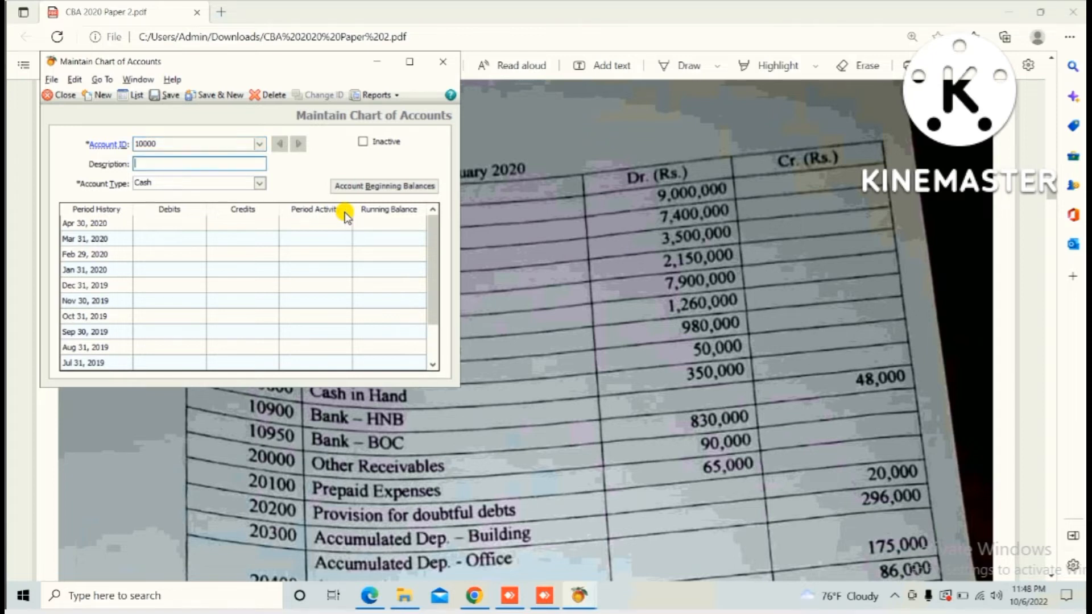
{"action": "type", "text": "Land"}
{"action": "key", "text": "Tab"}
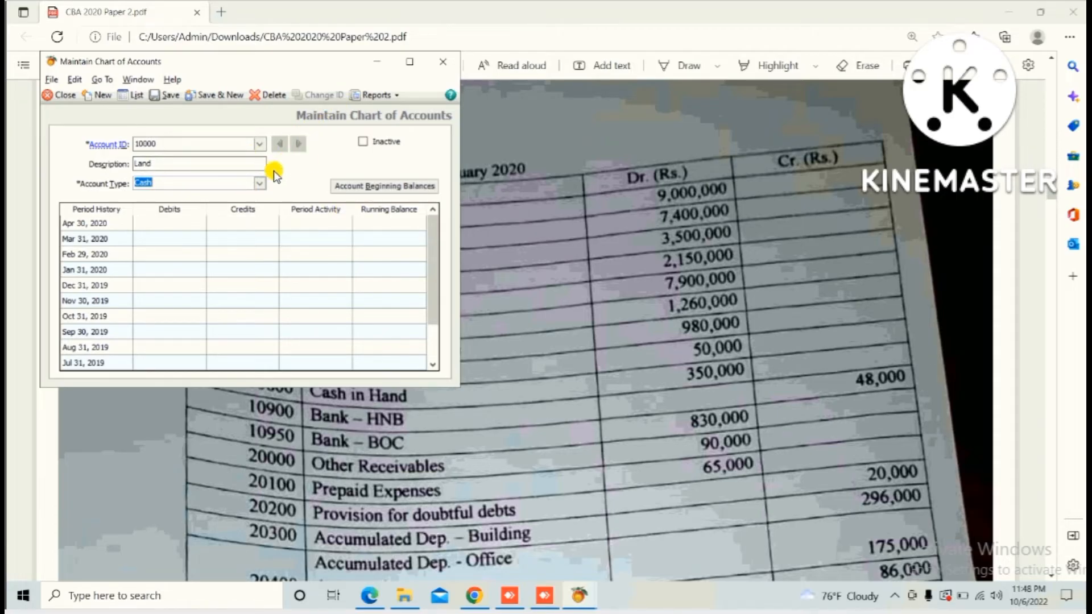
{"action": "left_click", "coordinate": [259, 182]}
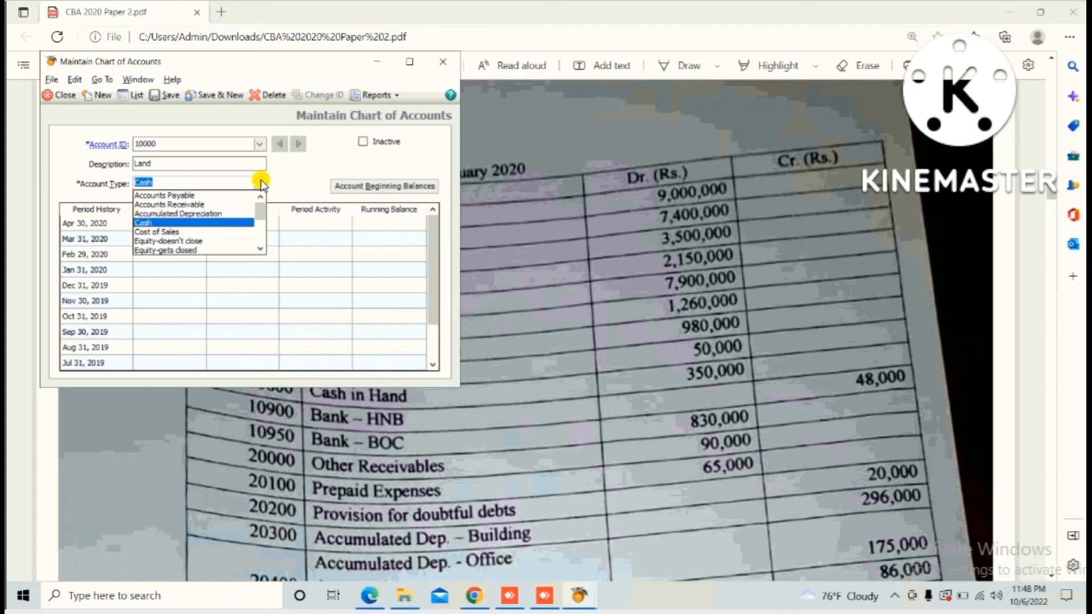
{"action": "key", "text": "Down"}
{"action": "key", "text": "Down"}
{"action": "key", "text": "Down"}
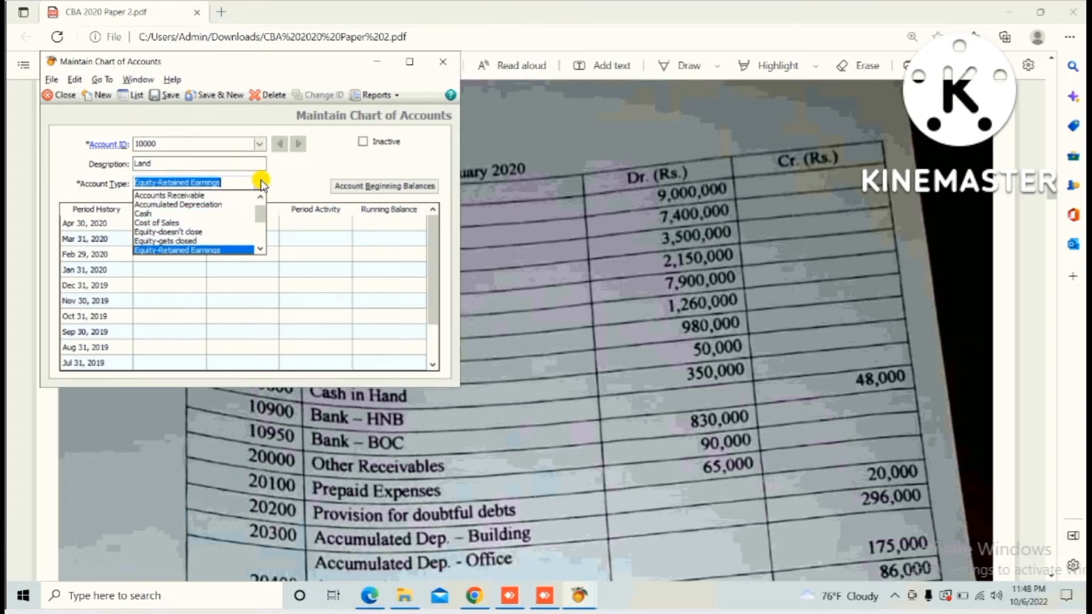
{"action": "key", "text": "Down"}
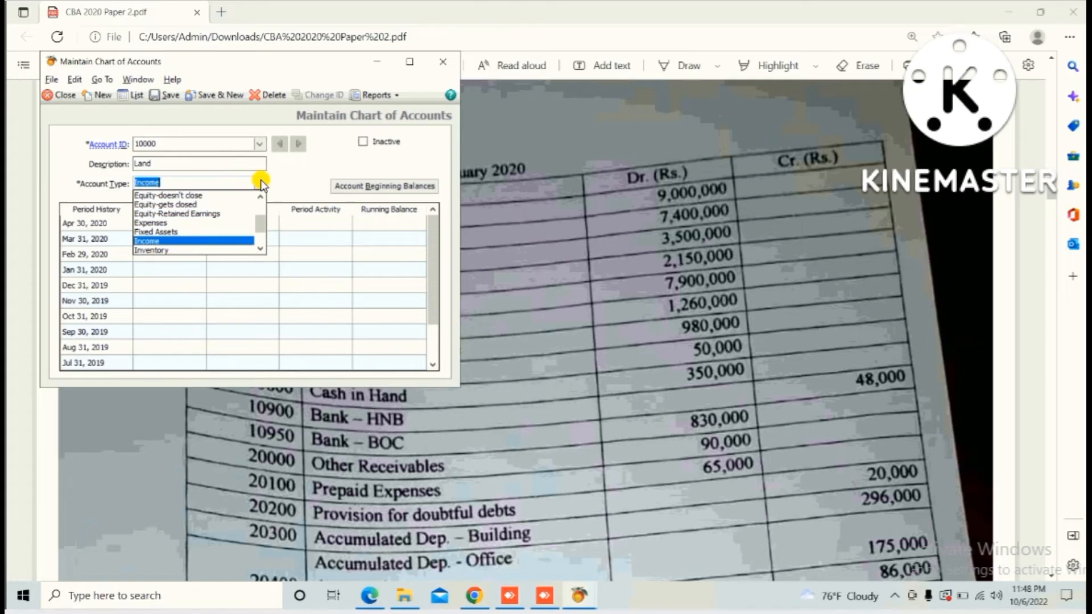
{"action": "key", "text": "Tab"}
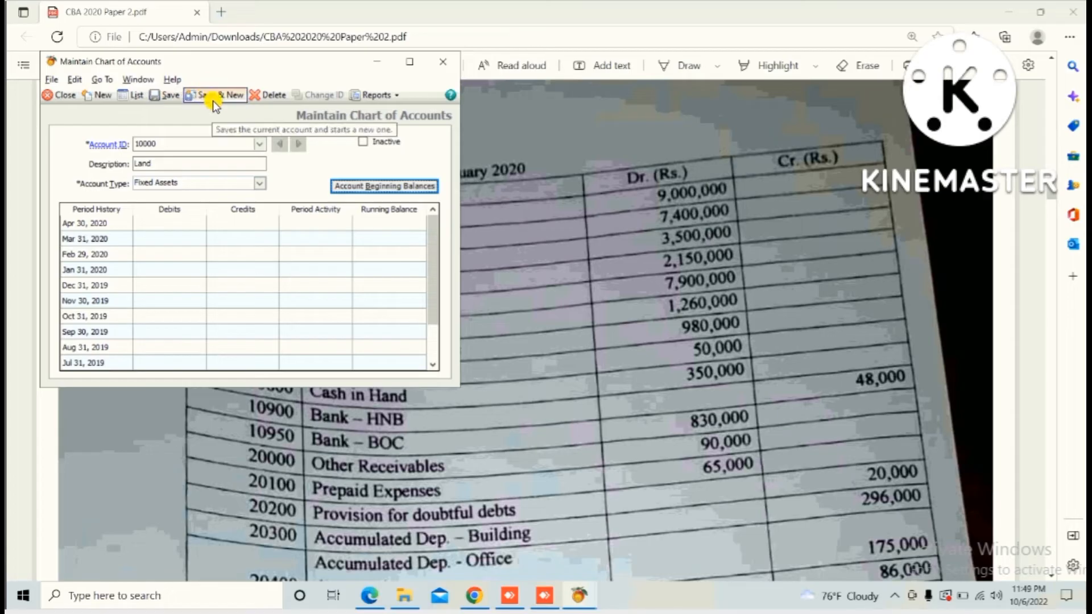
{"action": "left_click", "coordinate": [214, 100]}
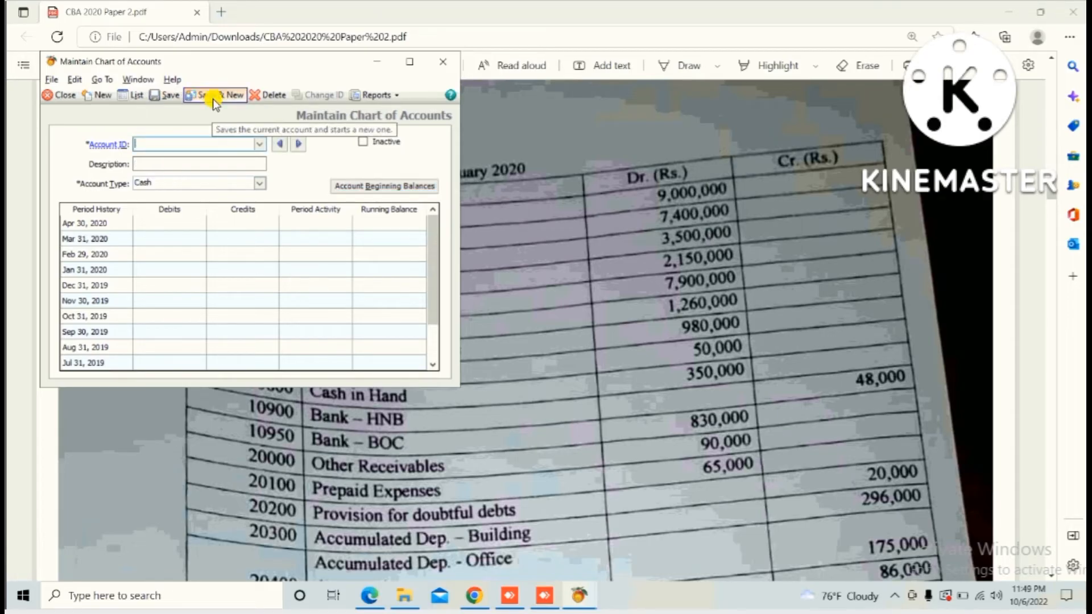
After checking the paper, enter account 10100 Building with type Fixed Assets
{"action": "left_click", "coordinate": [653, 227]}
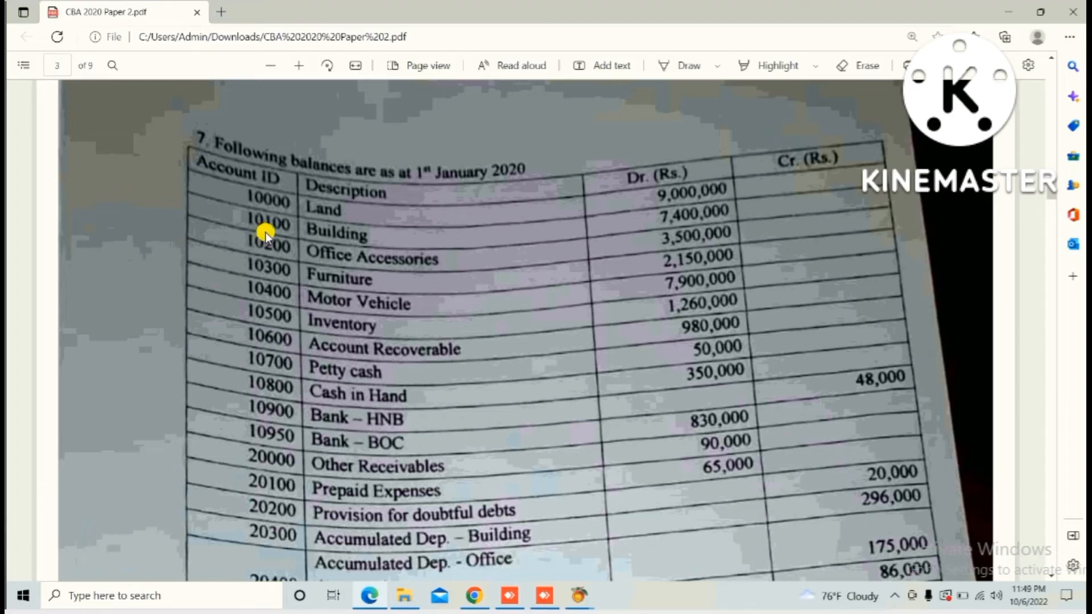
{"action": "key", "text": "alt+Tab"}
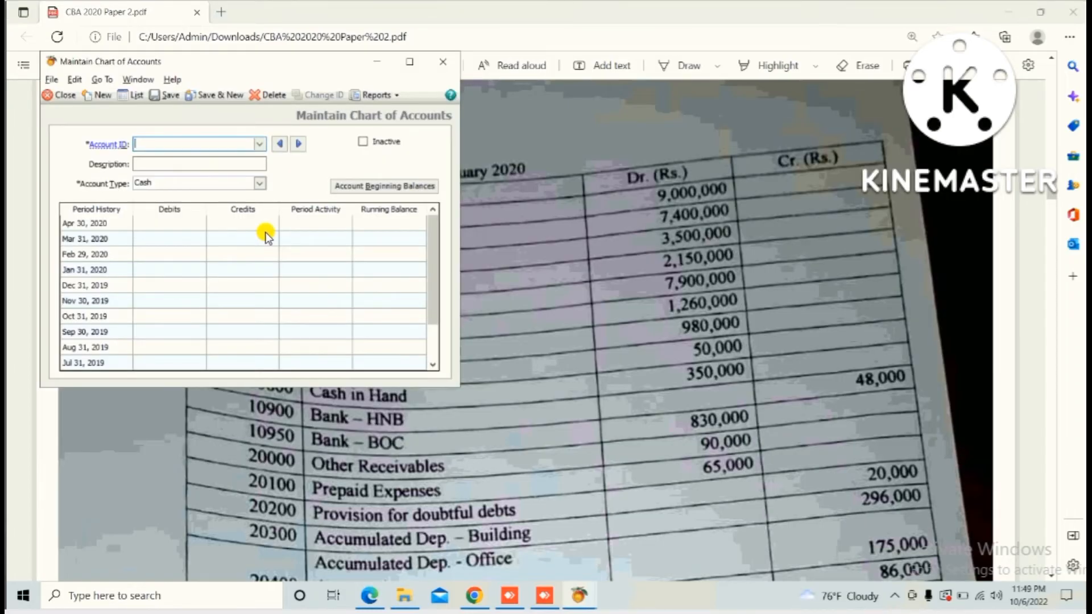
{"action": "type", "text": "10"}
{"action": "type", "text": "100"}
{"action": "key", "text": "Tab"}
{"action": "type", "text": "Building"}
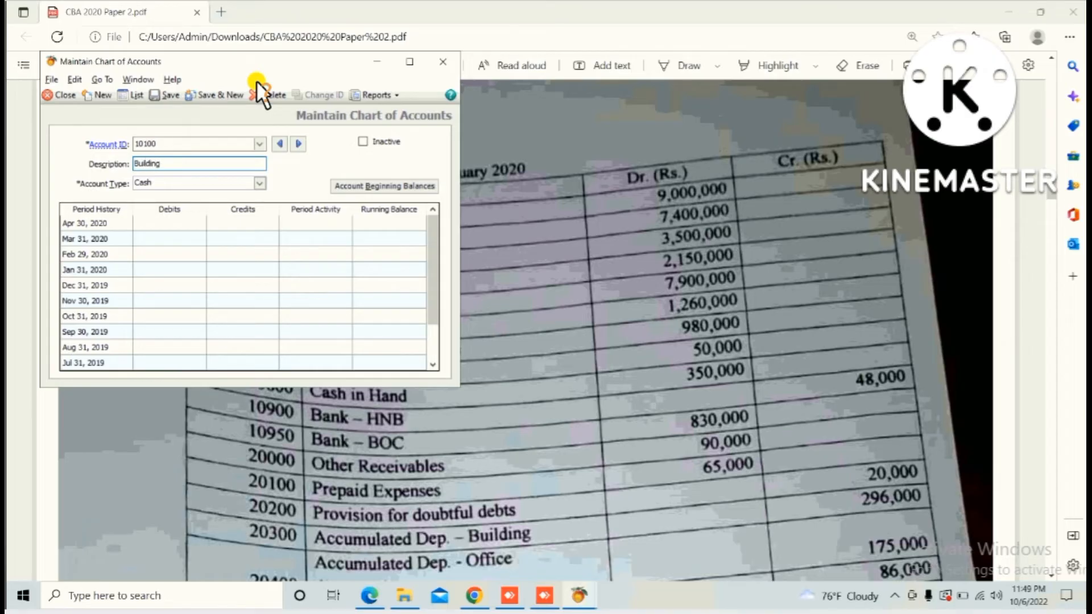
{"action": "key", "text": "Tab"}
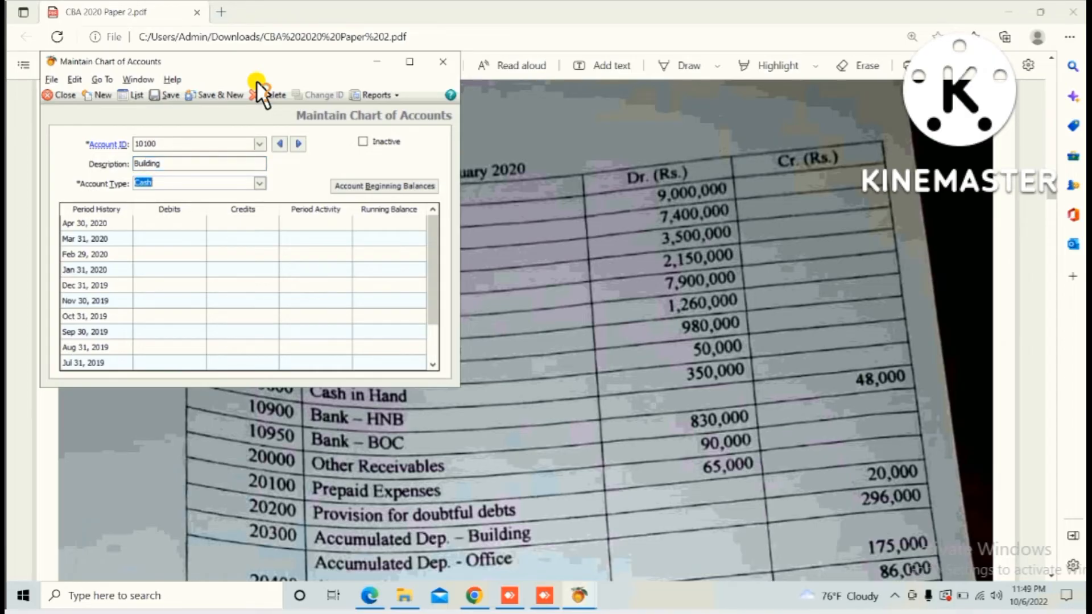
{"action": "key", "text": "Down"}
{"action": "key", "text": "Down"}
{"action": "key", "text": "Down"}
{"action": "key", "text": "Down"}
{"action": "key", "text": "Down"}
{"action": "key", "text": "Tab"}
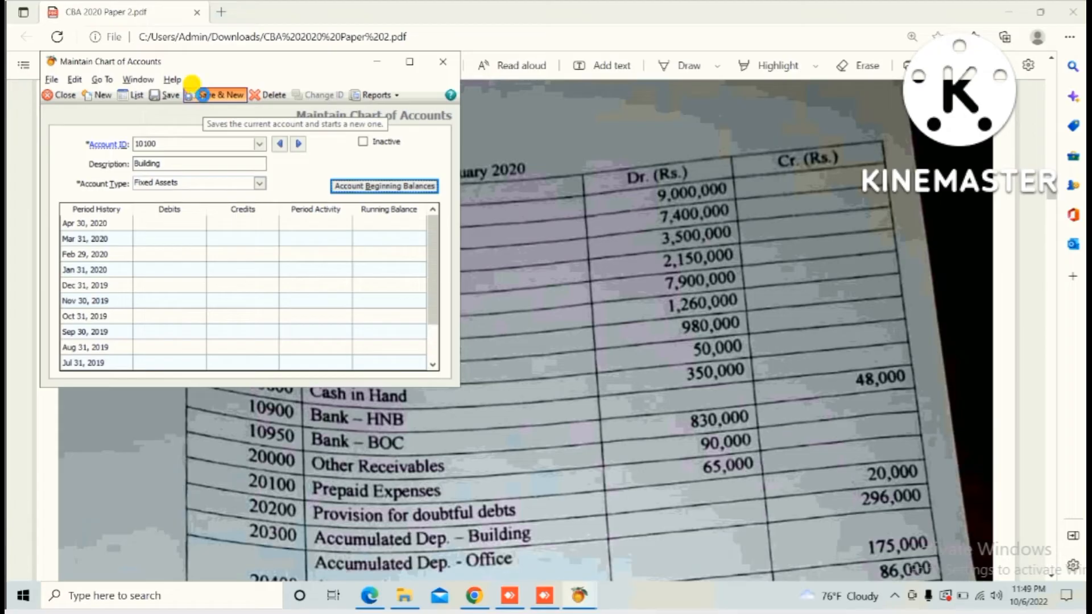
Save the Building account, then enter account 10200 Office accessaries
{"action": "left_click", "coordinate": [202, 95]}
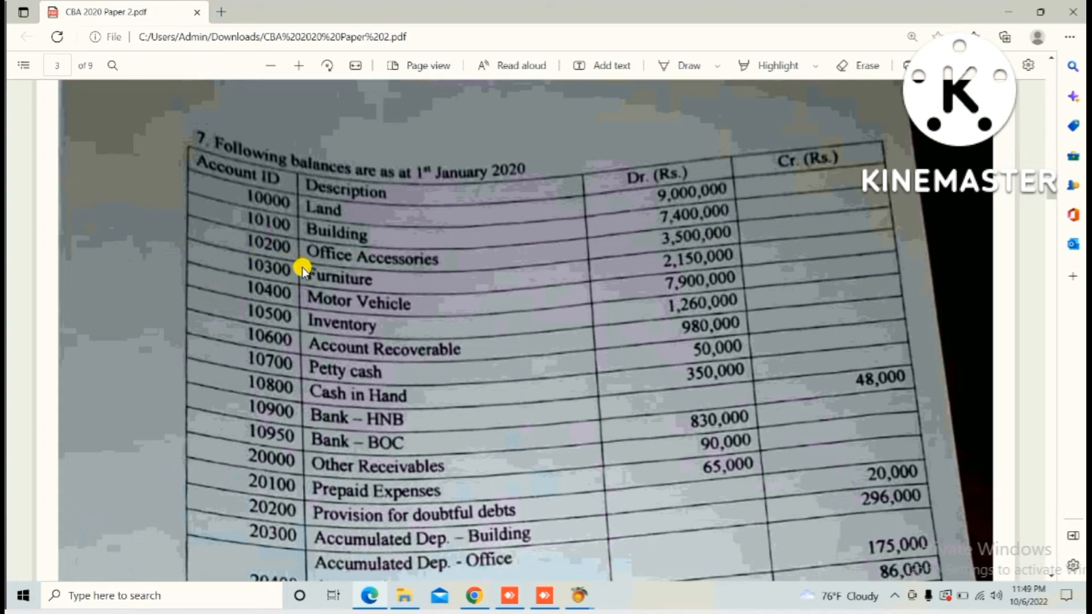
{"action": "key", "text": "alt+Tab"}
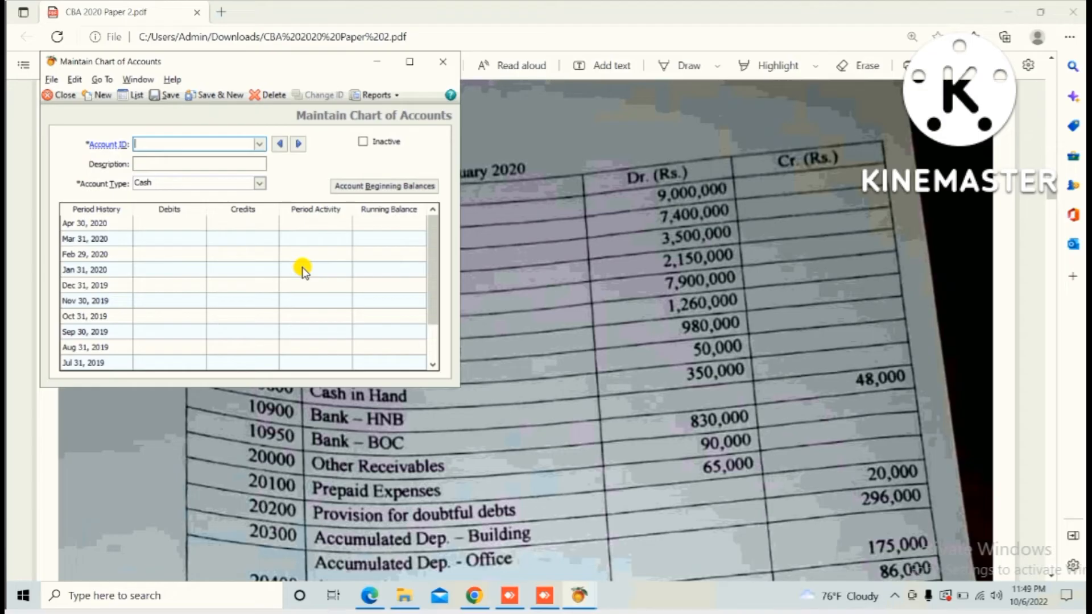
{"action": "type", "text": "10200"}
{"action": "key", "text": "Tab"}
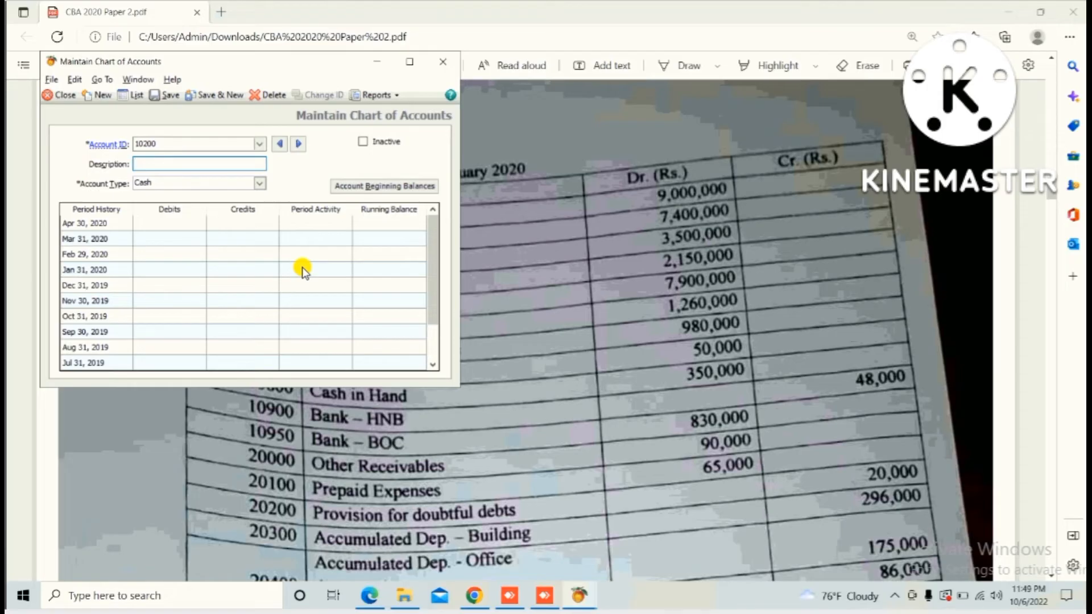
{"action": "type", "text": "Office a"}
{"action": "type", "text": "ccessaries"}
{"action": "key", "text": "Tab"}
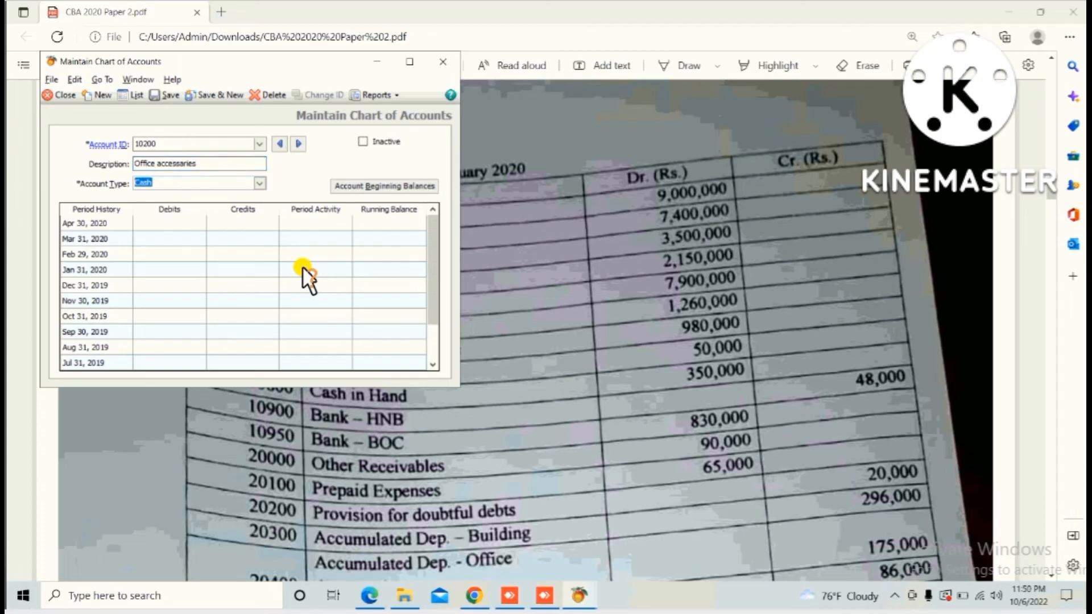
{"action": "type", "text": "e"}
{"action": "type", "text": "f"}
Verify against the PDF and save 10200 as Fixed Assets with Save & New
{"action": "key", "text": "alt+Tab"}
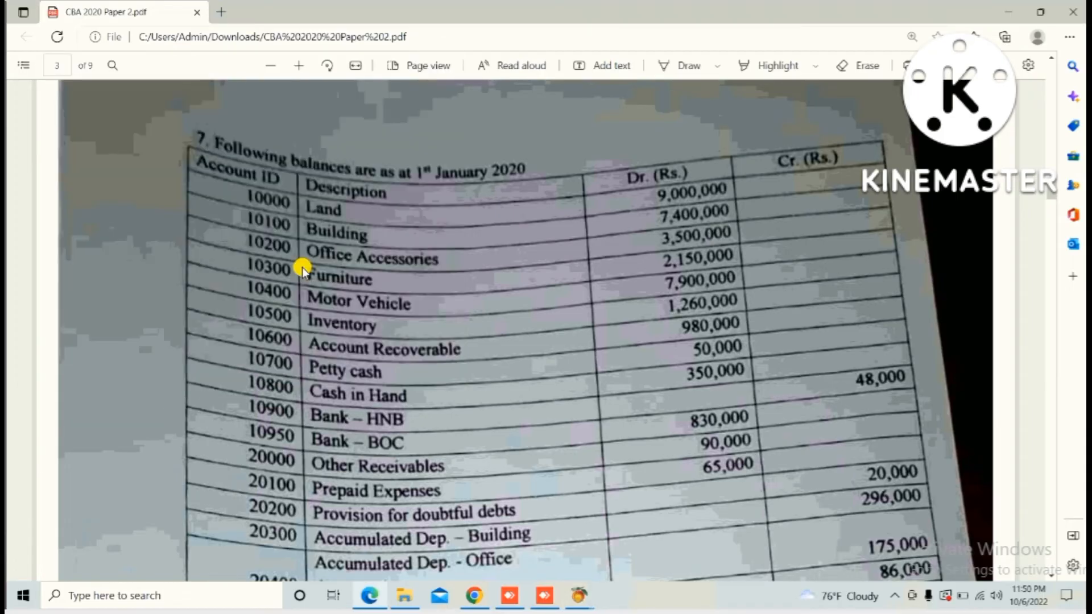
{"action": "key", "text": "alt+Tab"}
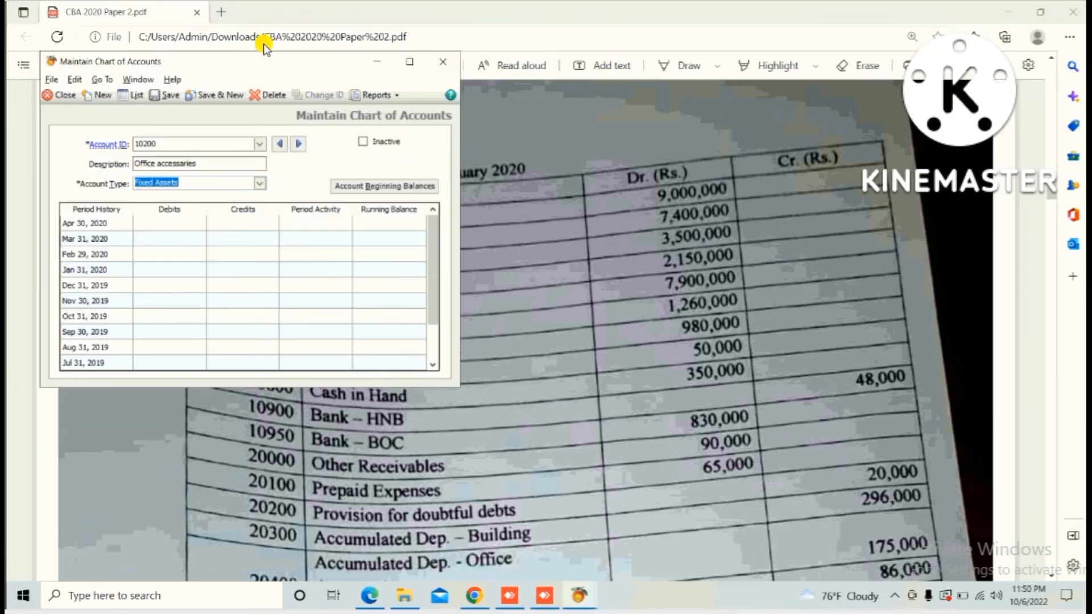
{"action": "left_click", "coordinate": [213, 94]}
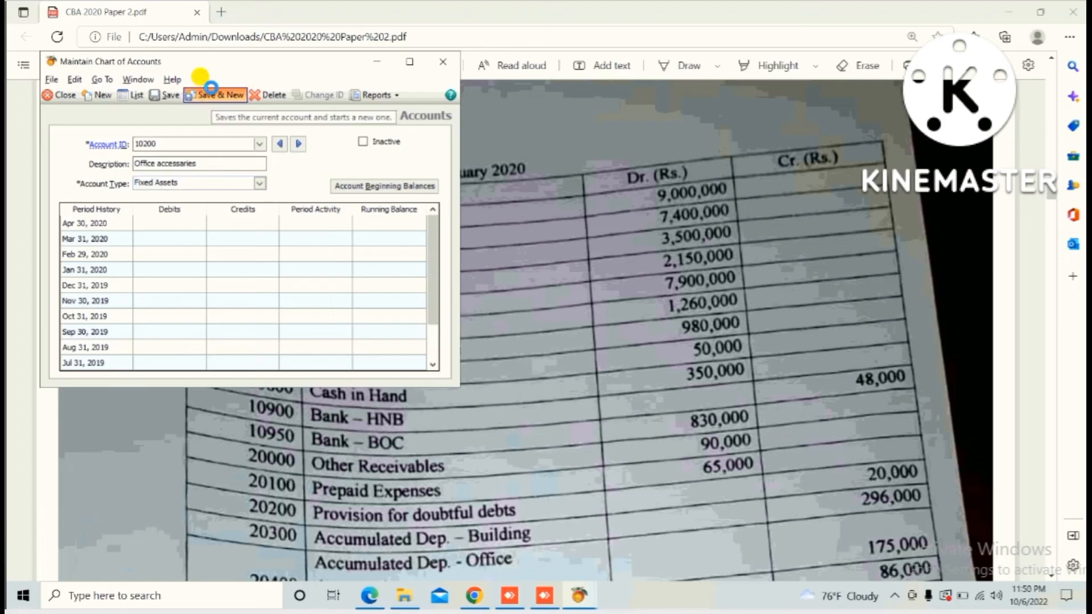